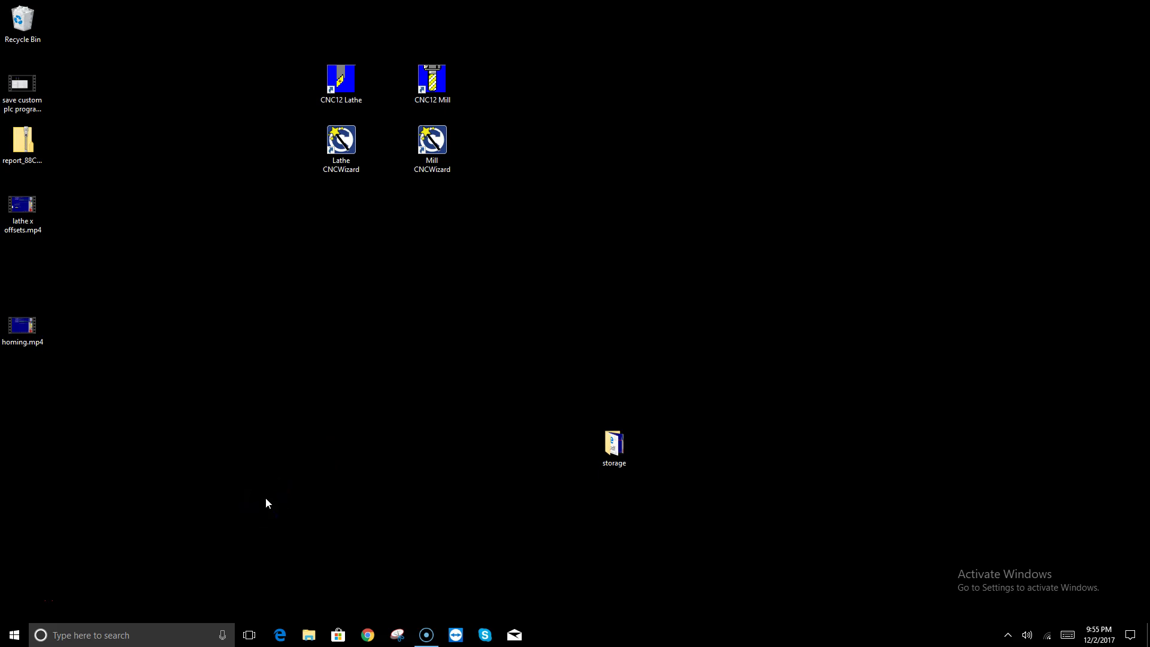
Search Windows for 'snip' to bring up Snipping Tool.
{"action": "left_click", "coordinate": [142, 634]}
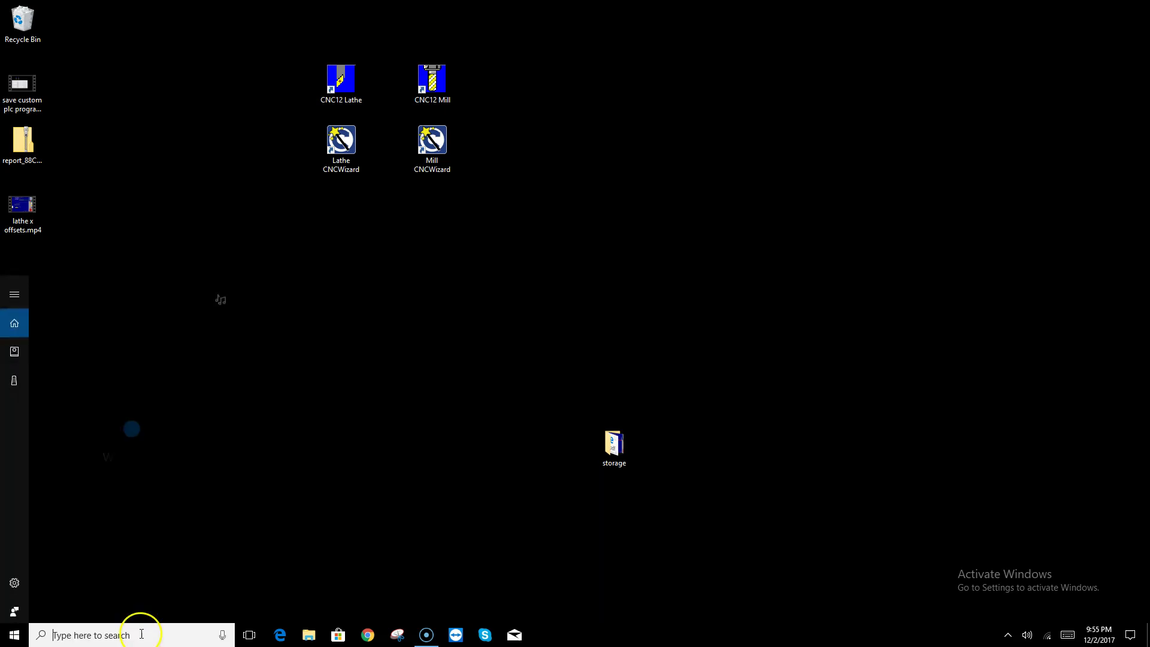
{"action": "type", "text": "s"}
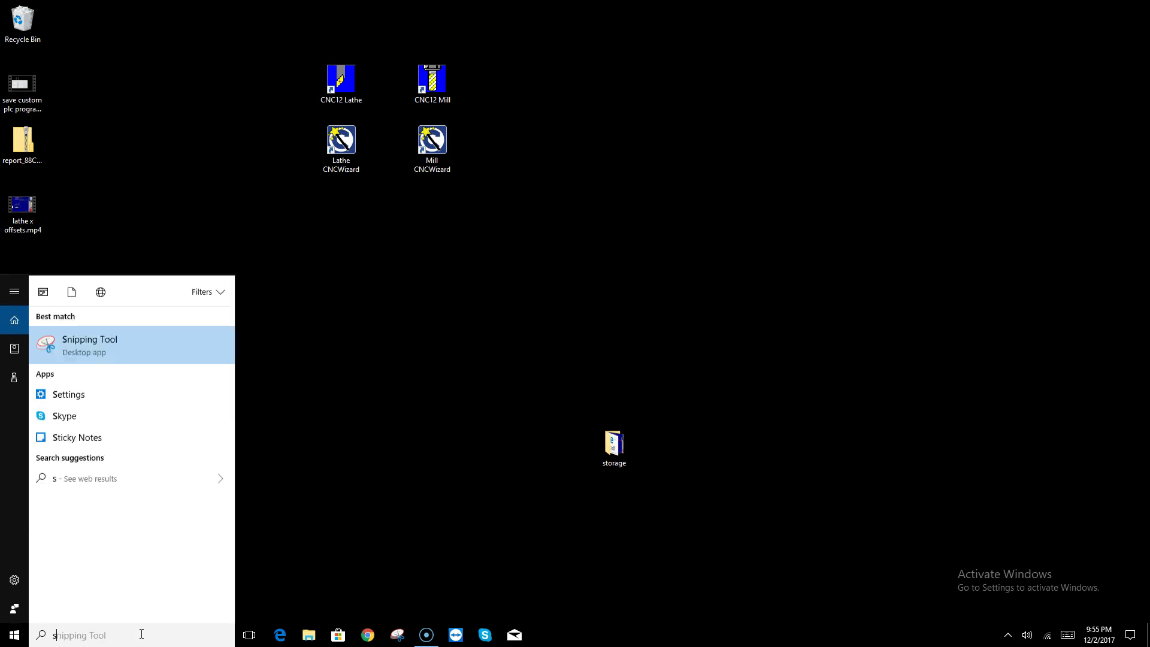
{"action": "type", "text": "nip"}
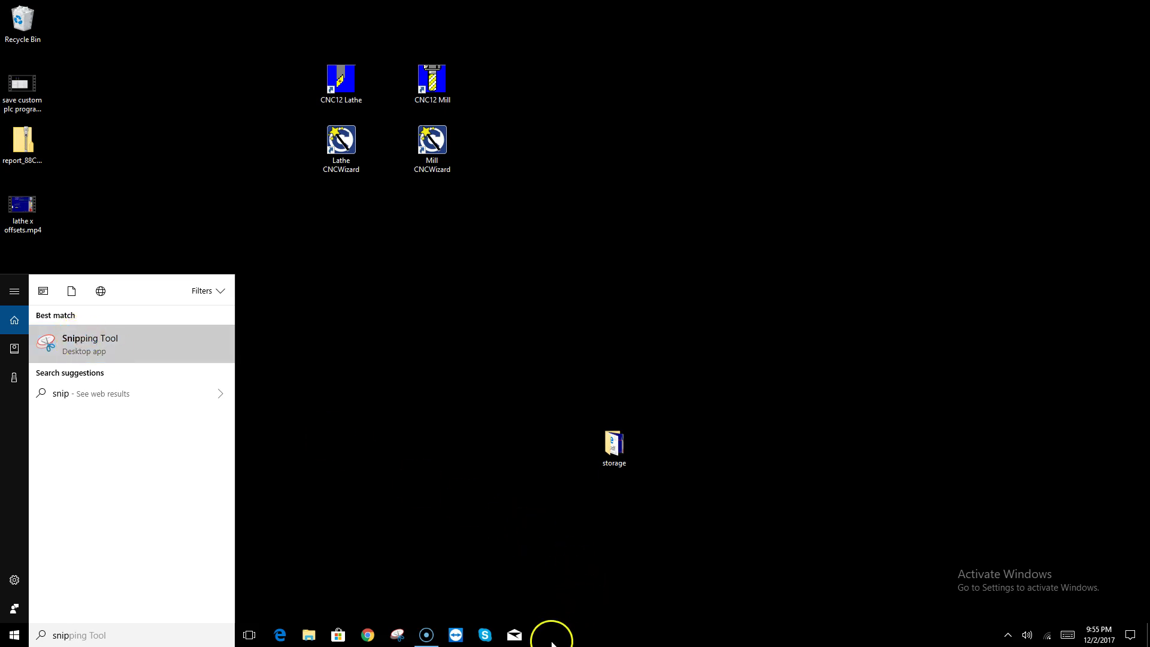
Launch Snipping Tool and place its window at the upper right.
{"action": "left_click", "coordinate": [96, 338]}
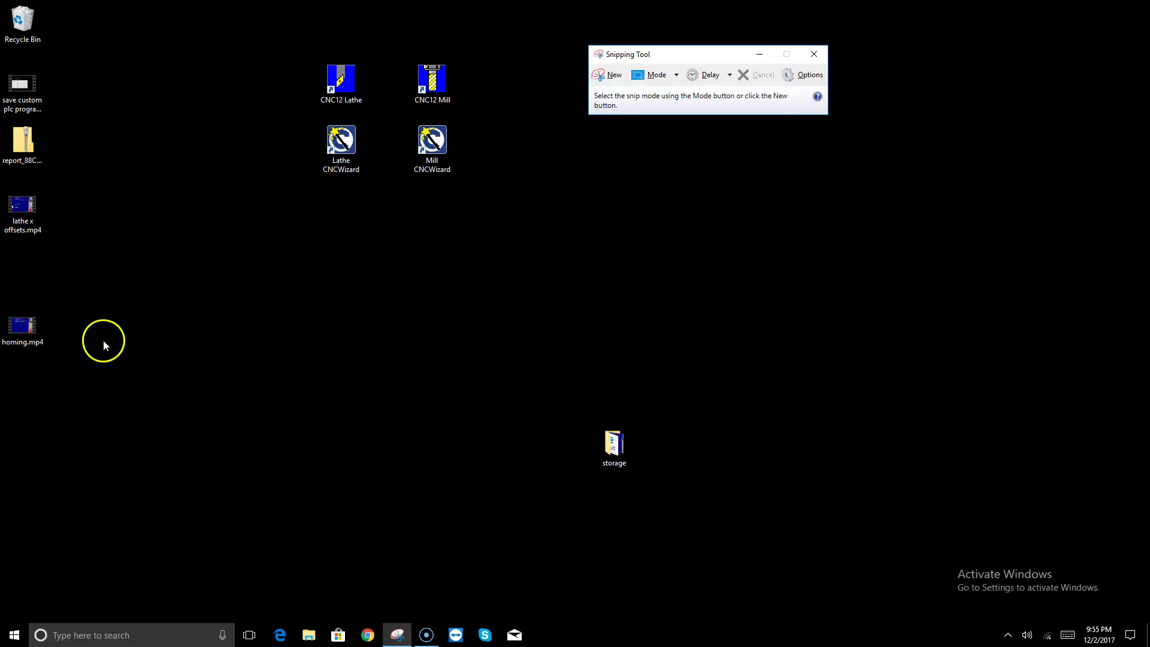
{"action": "left_click_drag", "start_coordinate": [695, 56], "coordinate": [622, 210]}
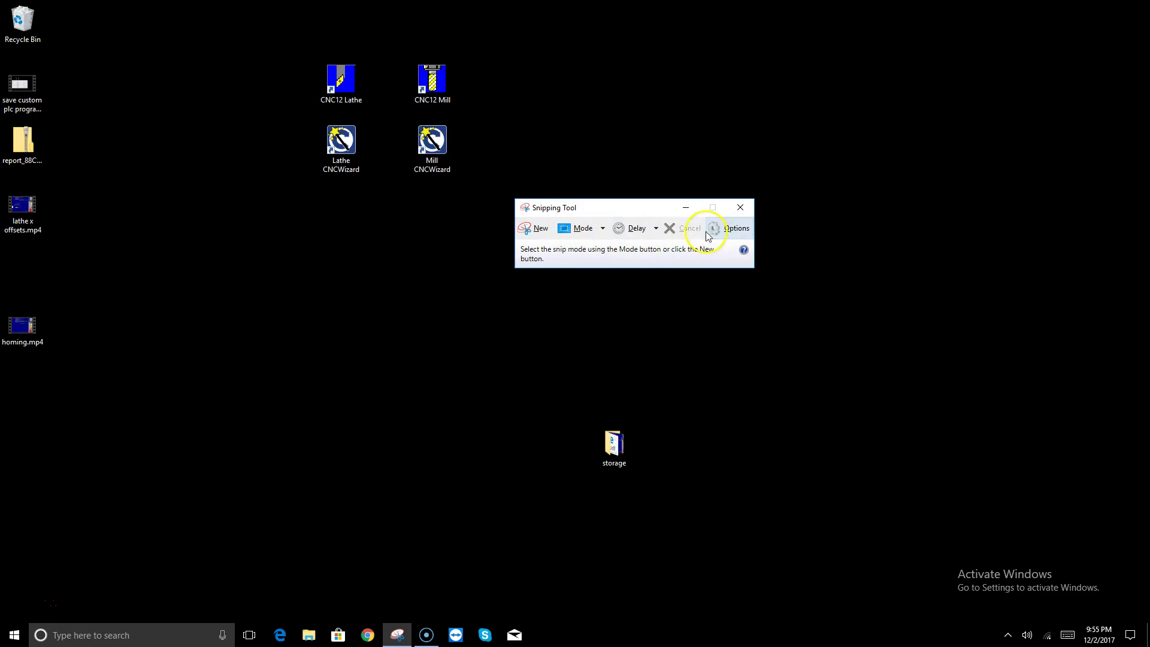
{"action": "left_click_drag", "start_coordinate": [639, 205], "coordinate": [805, 101]}
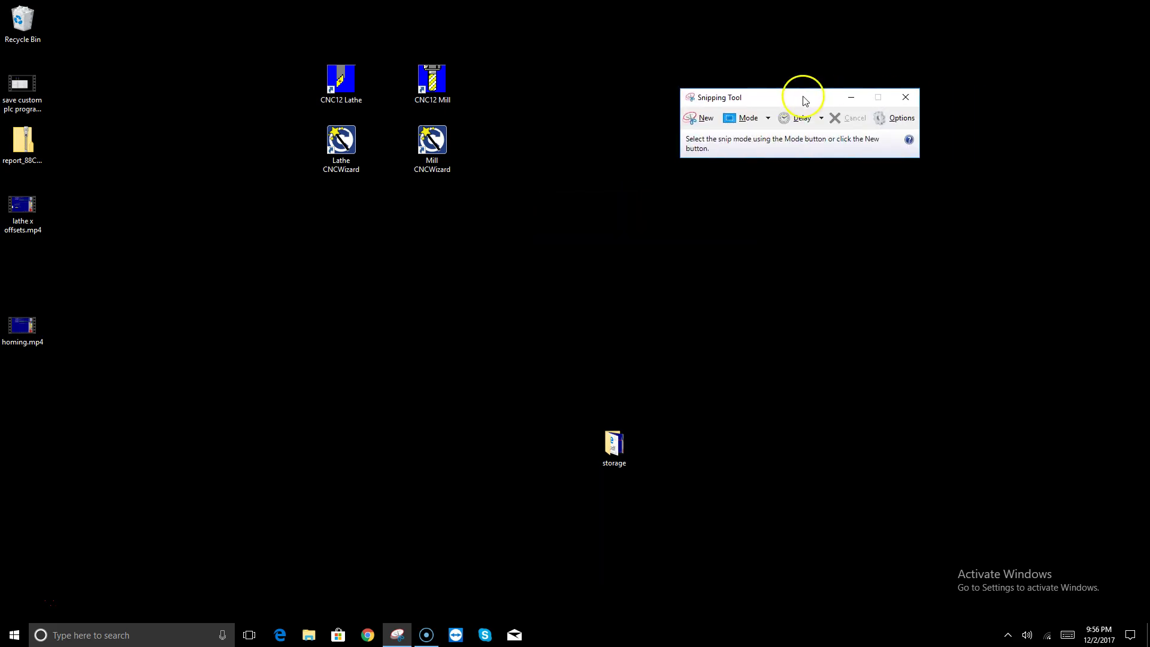
Take a new rectangular snip around the four CNC desktop icons.
{"action": "left_click", "coordinate": [694, 123]}
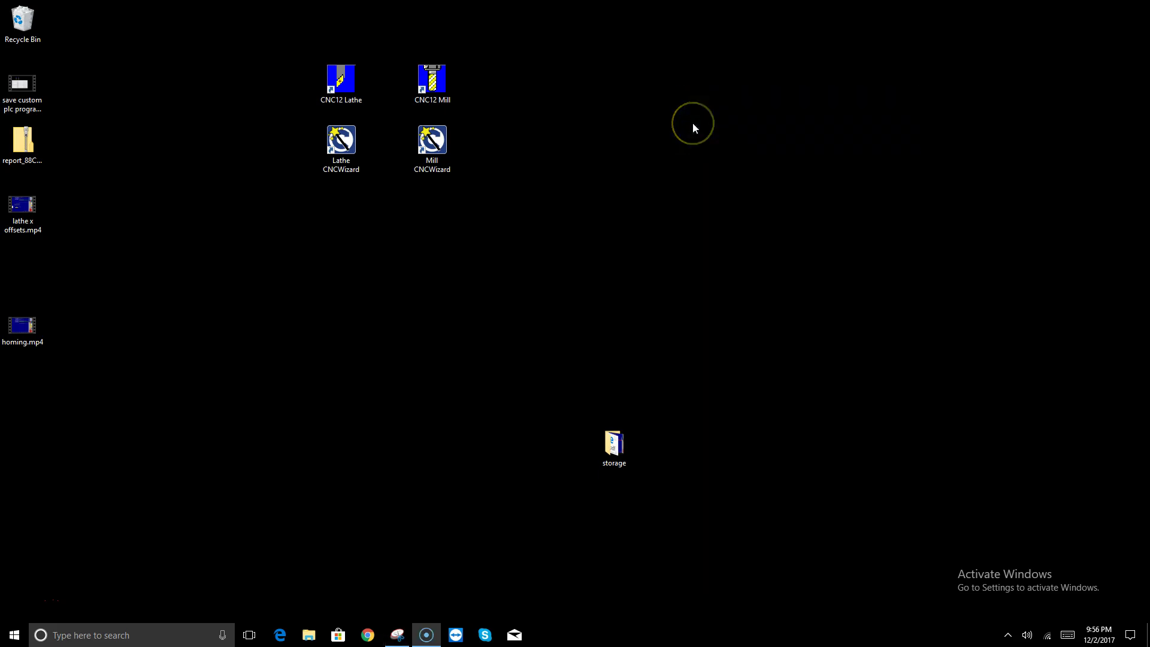
{"action": "left_click_drag", "start_coordinate": [261, 50], "coordinate": [629, 302]}
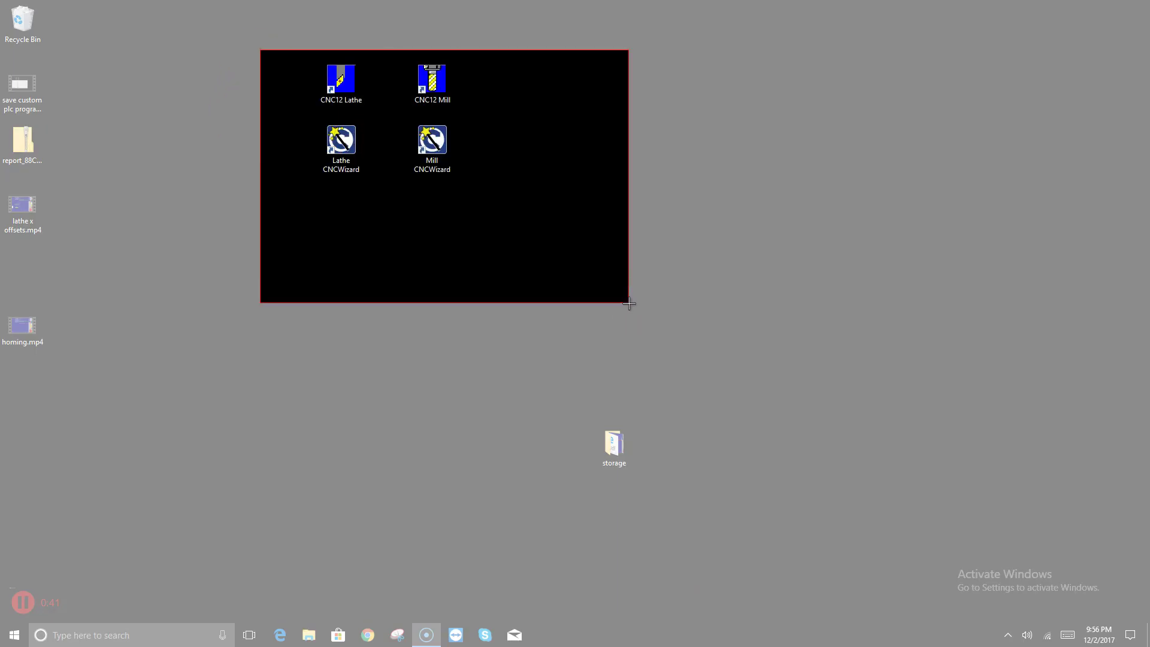
{"action": "left_click_drag", "start_coordinate": [629, 302], "coordinate": [616, 327]}
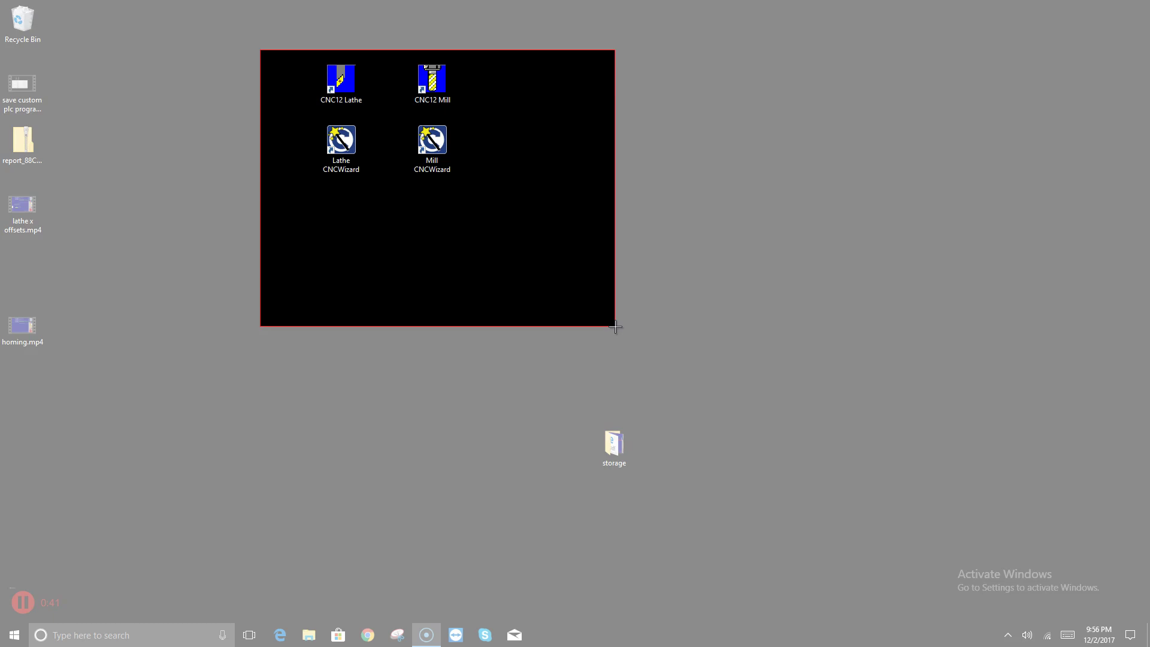
{"action": "left_click_drag", "start_coordinate": [616, 327], "coordinate": [617, 331]}
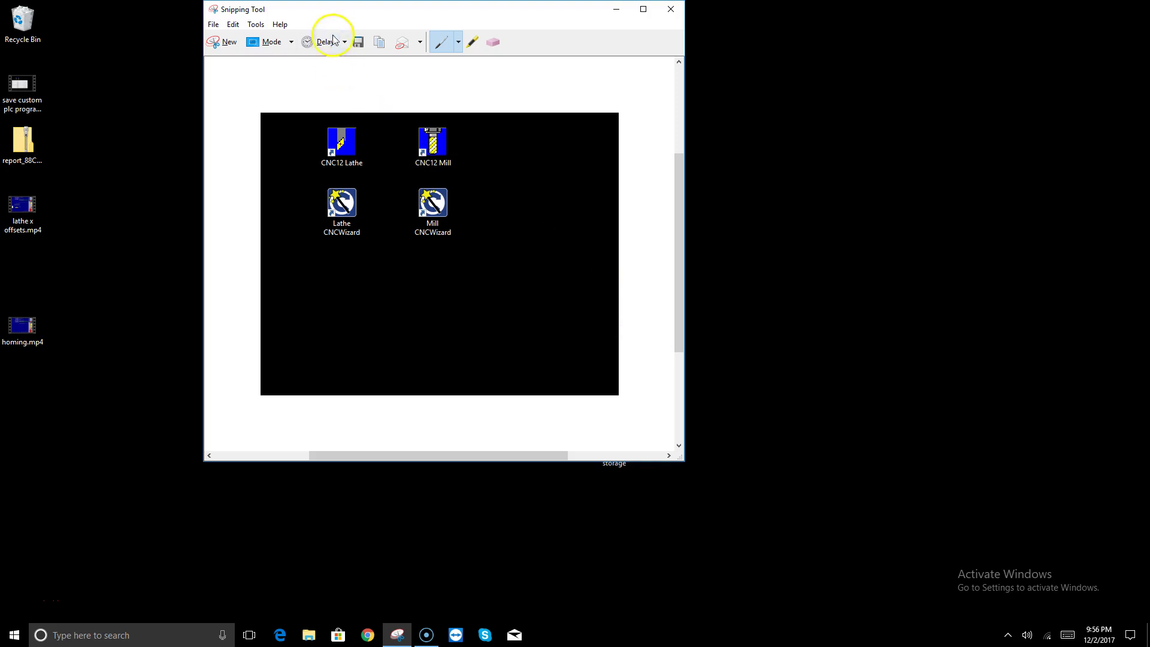
{"action": "left_click", "coordinate": [360, 44]}
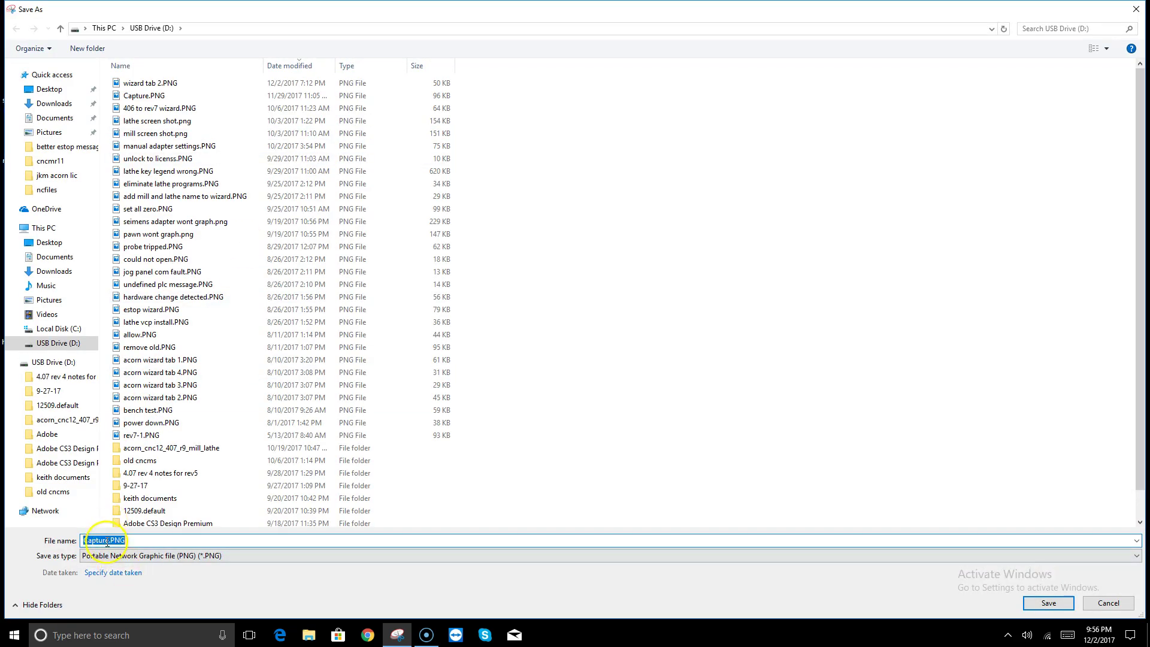
{"action": "left_click_drag", "start_coordinate": [106, 541], "coordinate": [76, 541]}
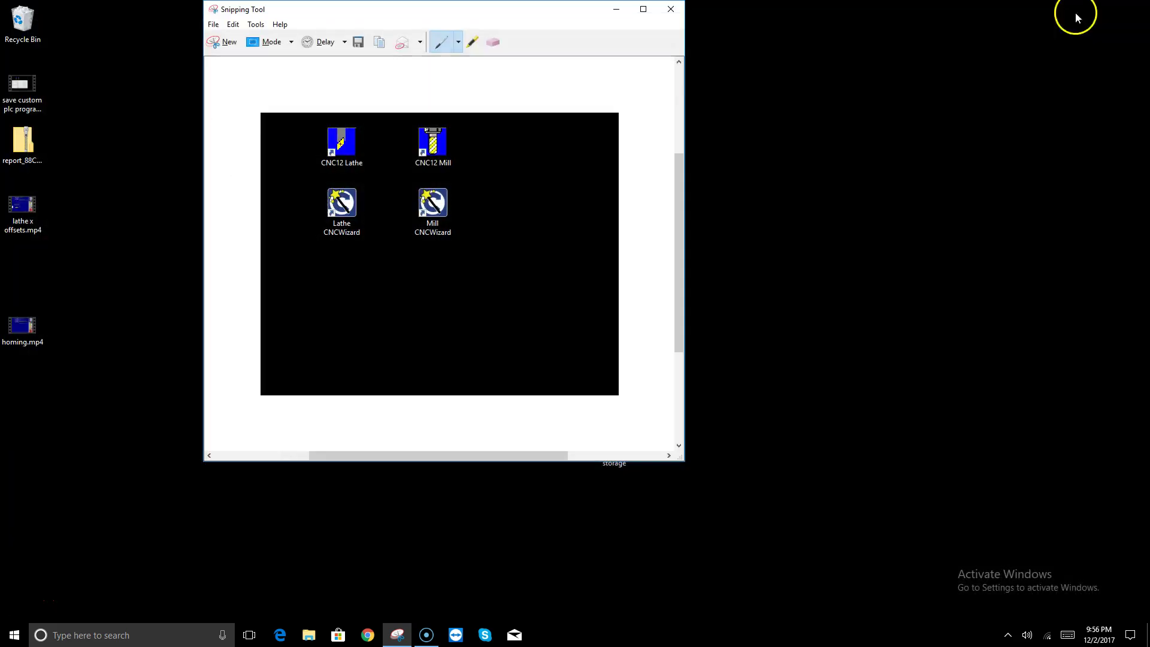
{"action": "left_click", "coordinate": [1136, 9]}
{"action": "left_click_drag", "start_coordinate": [566, 16], "coordinate": [878, 64]}
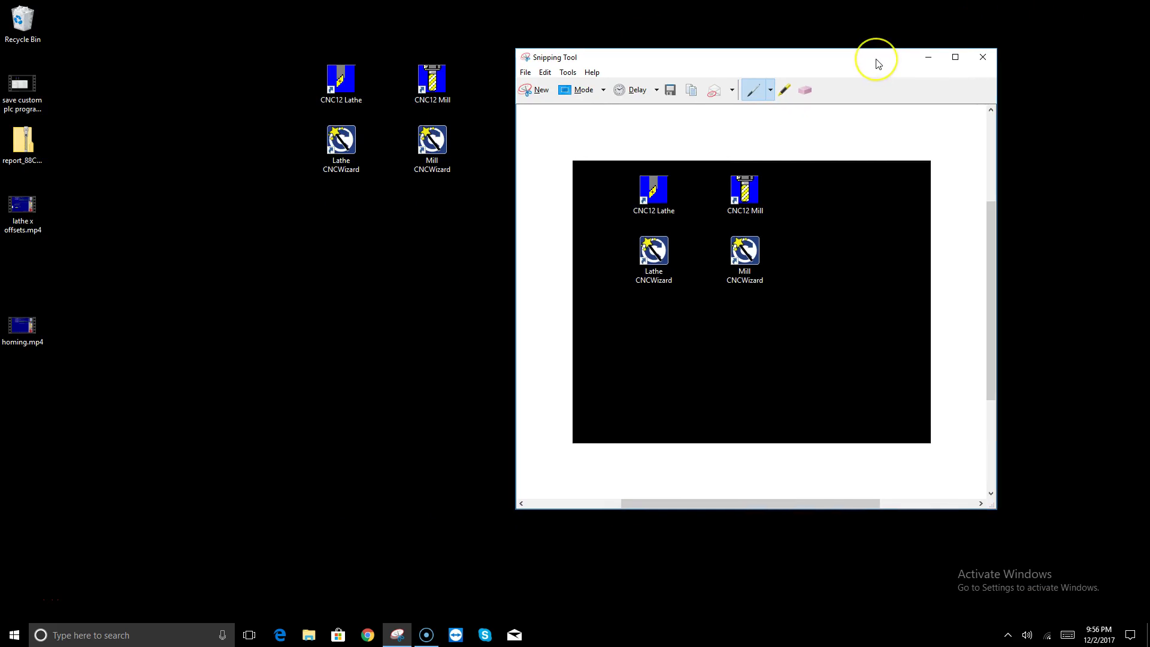
Launch the Mill CNCWizard from its desktop icon and switch between it and Snipping Tool.
{"action": "left_click", "coordinate": [437, 136]}
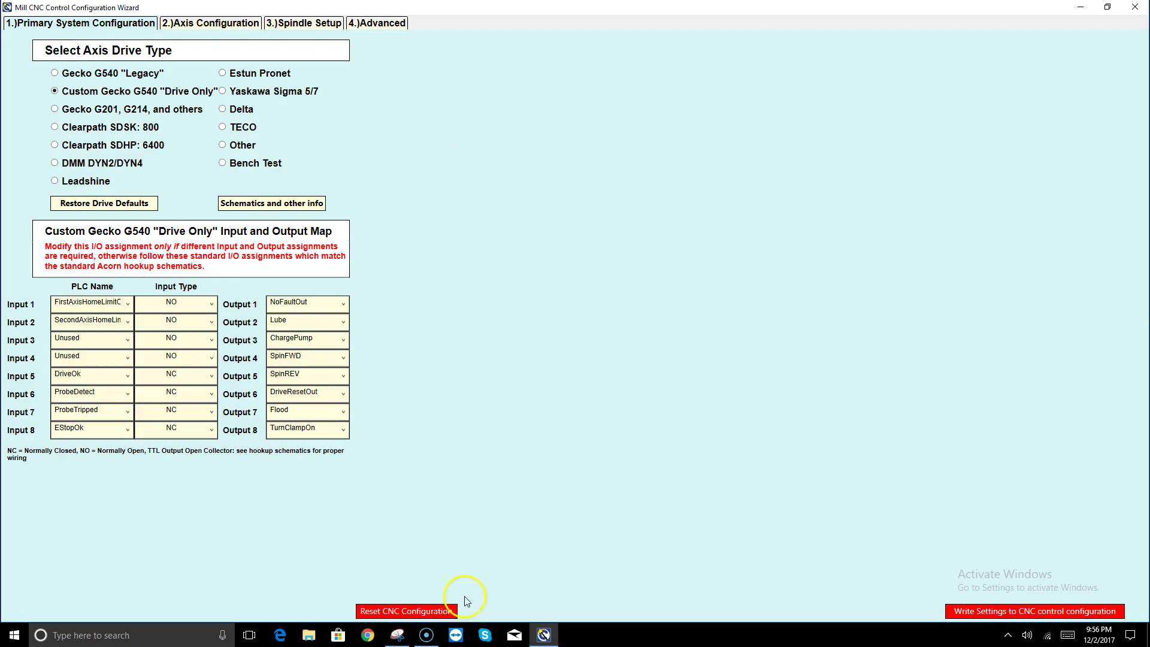
{"action": "left_click", "coordinate": [397, 635]}
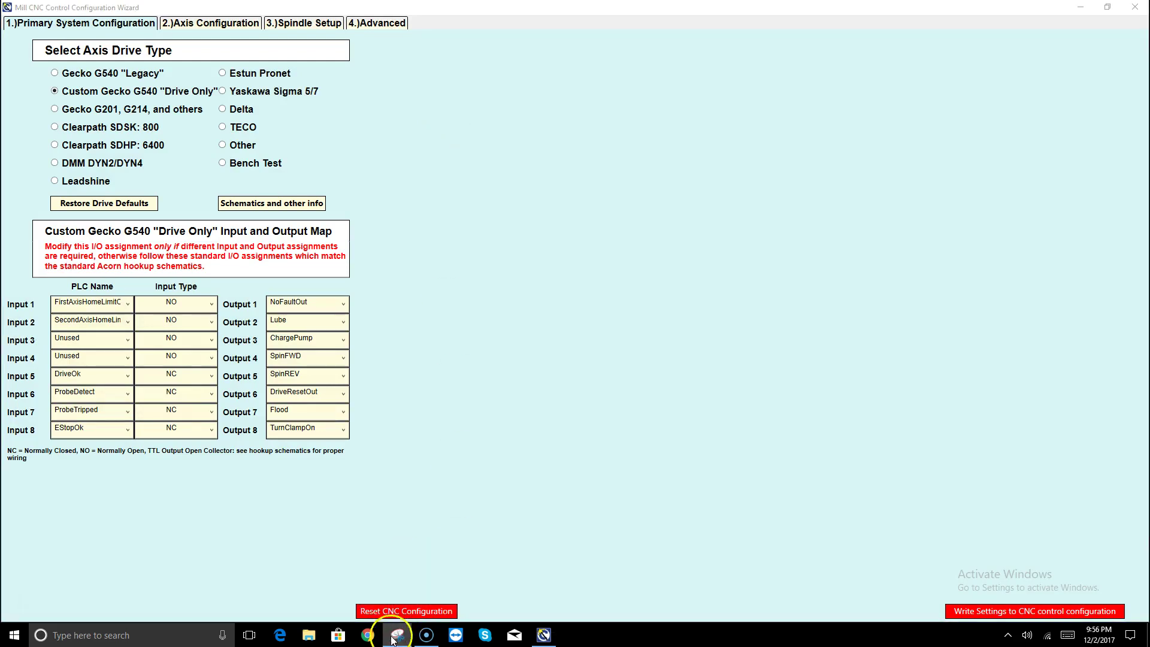
{"action": "left_click", "coordinate": [397, 639]}
{"action": "left_click", "coordinate": [396, 639]}
{"action": "left_click", "coordinate": [397, 639]}
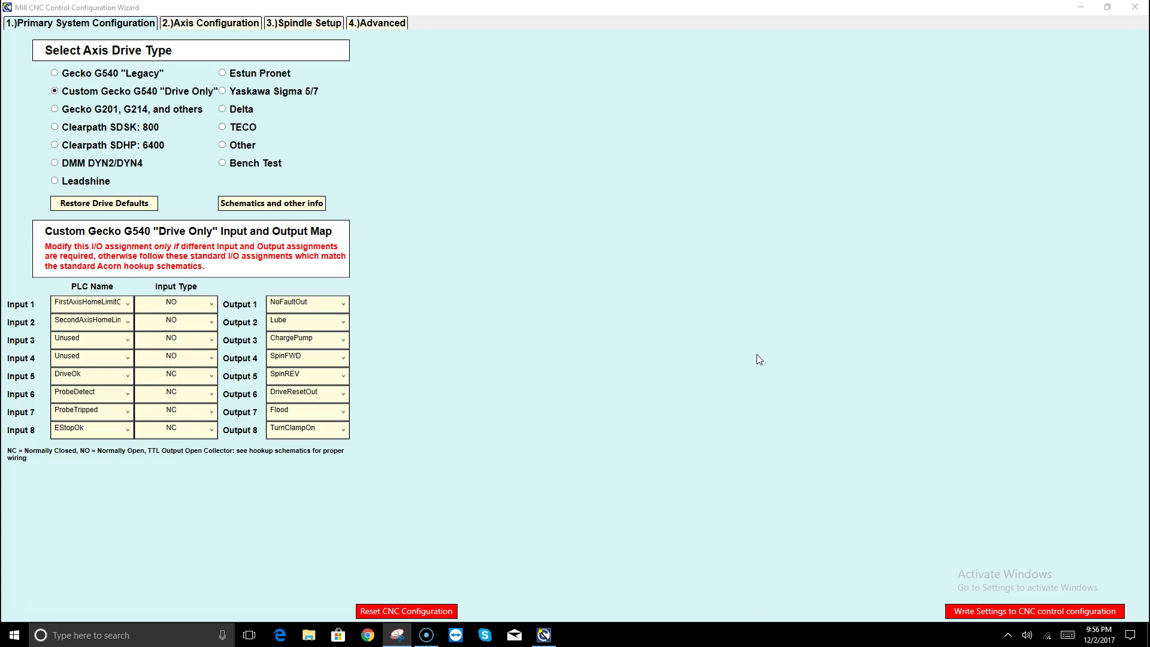
Take the wizard out of full screen and arrange it beside the Snipping Tool window.
{"action": "left_click", "coordinate": [1109, 8]}
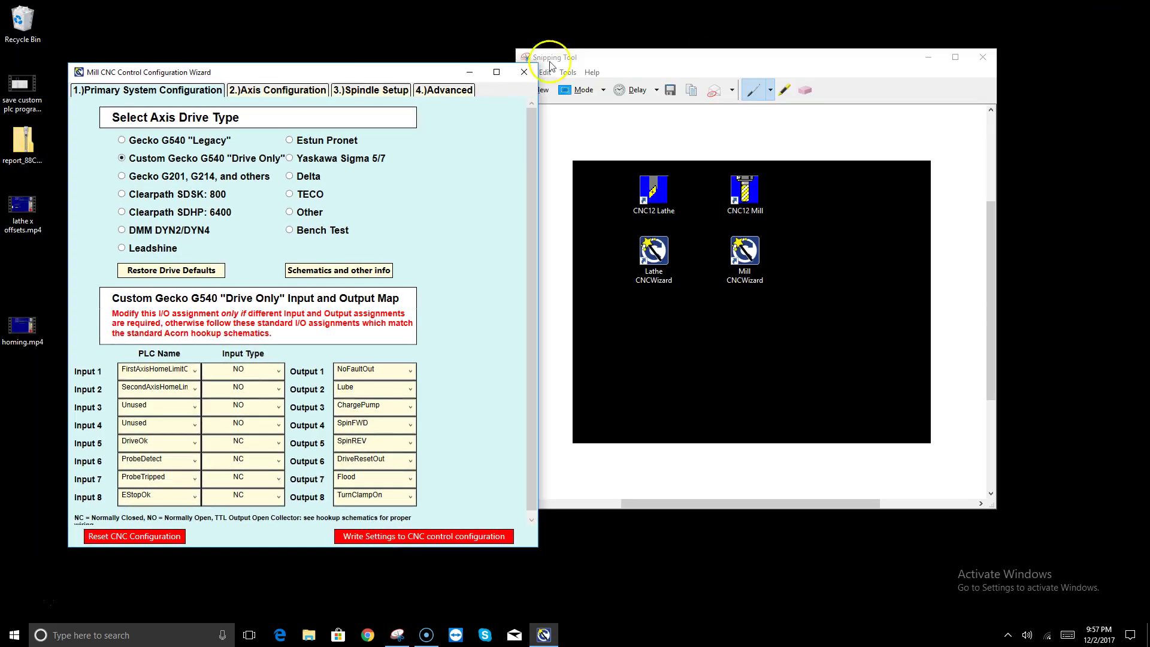
{"action": "left_click_drag", "start_coordinate": [357, 73], "coordinate": [359, 39]}
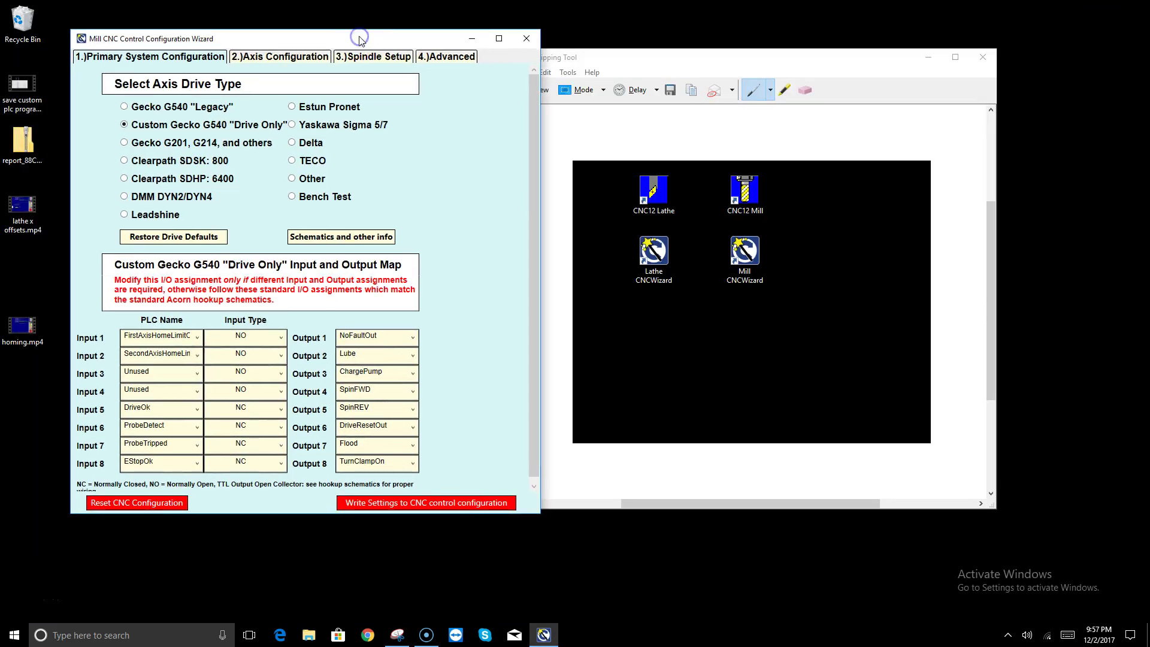
{"action": "left_click", "coordinate": [541, 107]}
{"action": "left_click_drag", "start_coordinate": [542, 102], "coordinate": [498, 87]}
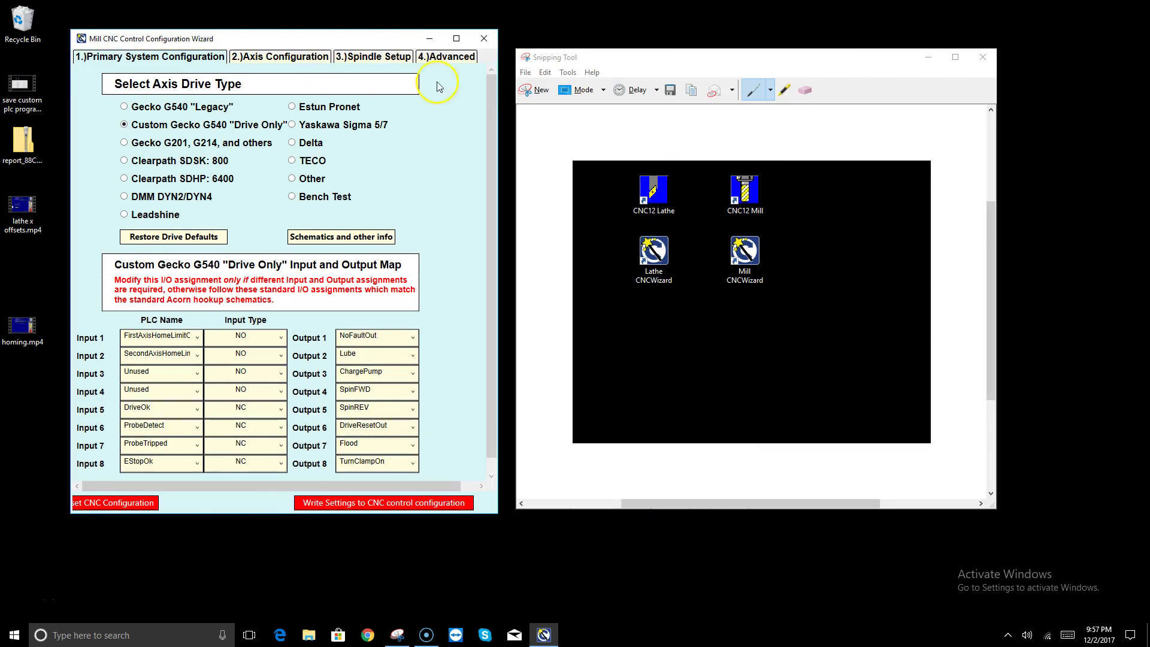
{"action": "left_click_drag", "start_coordinate": [627, 60], "coordinate": [695, 72]}
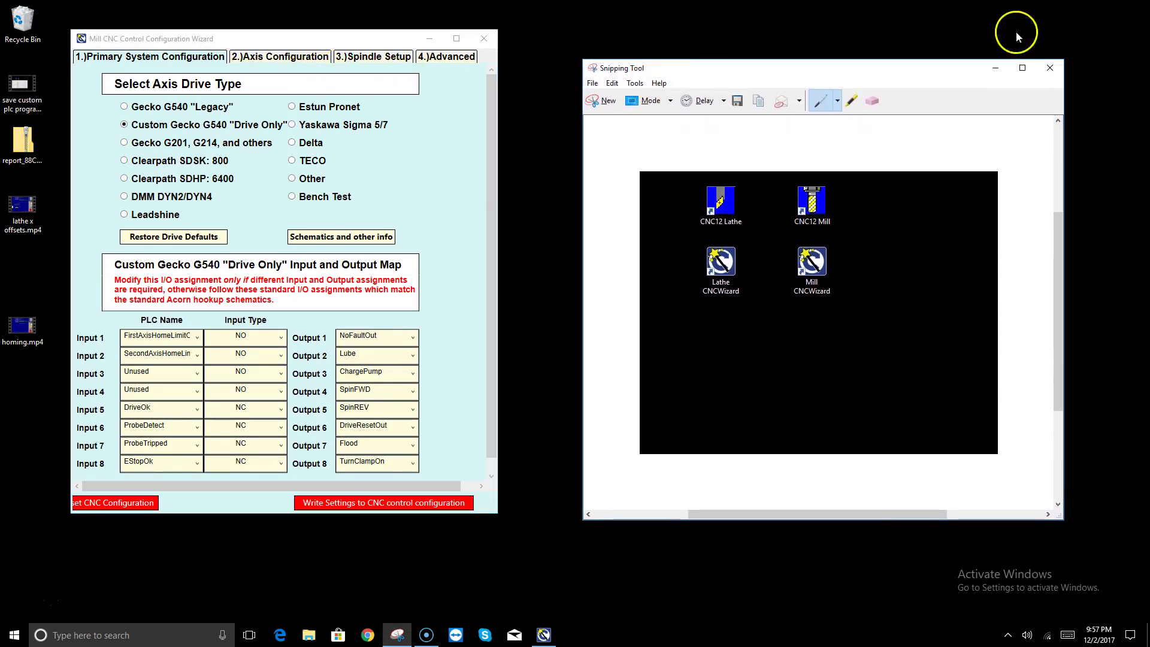
Close the old snip without saving and reopen a fresh Snipping Tool.
{"action": "left_click", "coordinate": [1051, 68]}
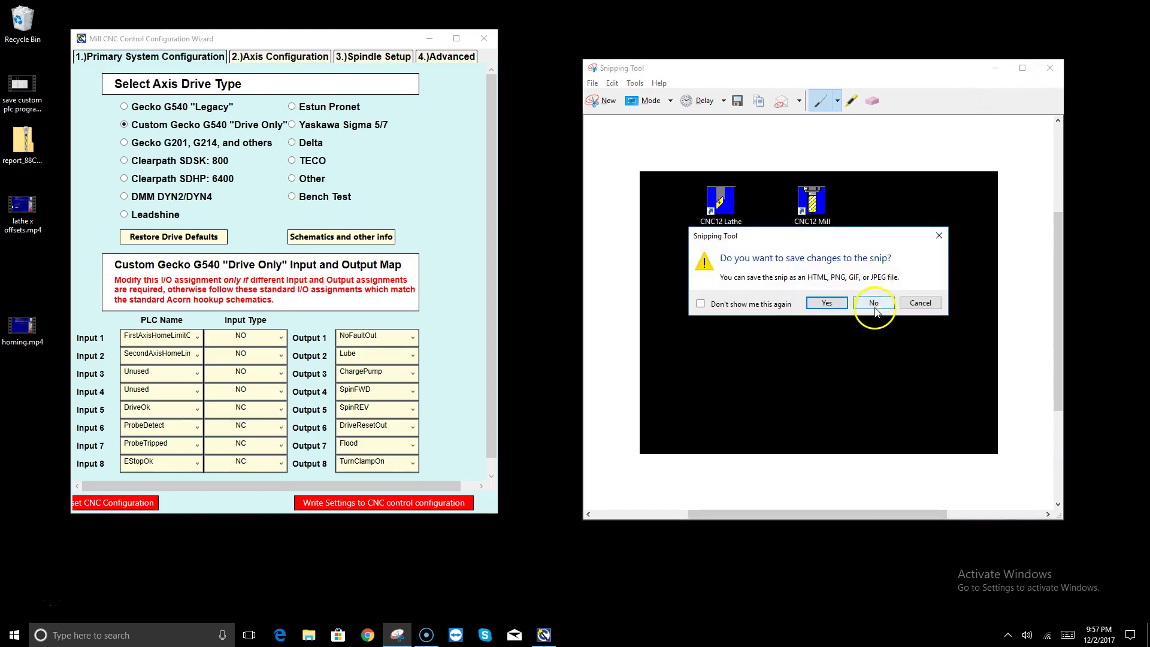
{"action": "left_click", "coordinate": [876, 301]}
{"action": "left_click", "coordinate": [78, 636]}
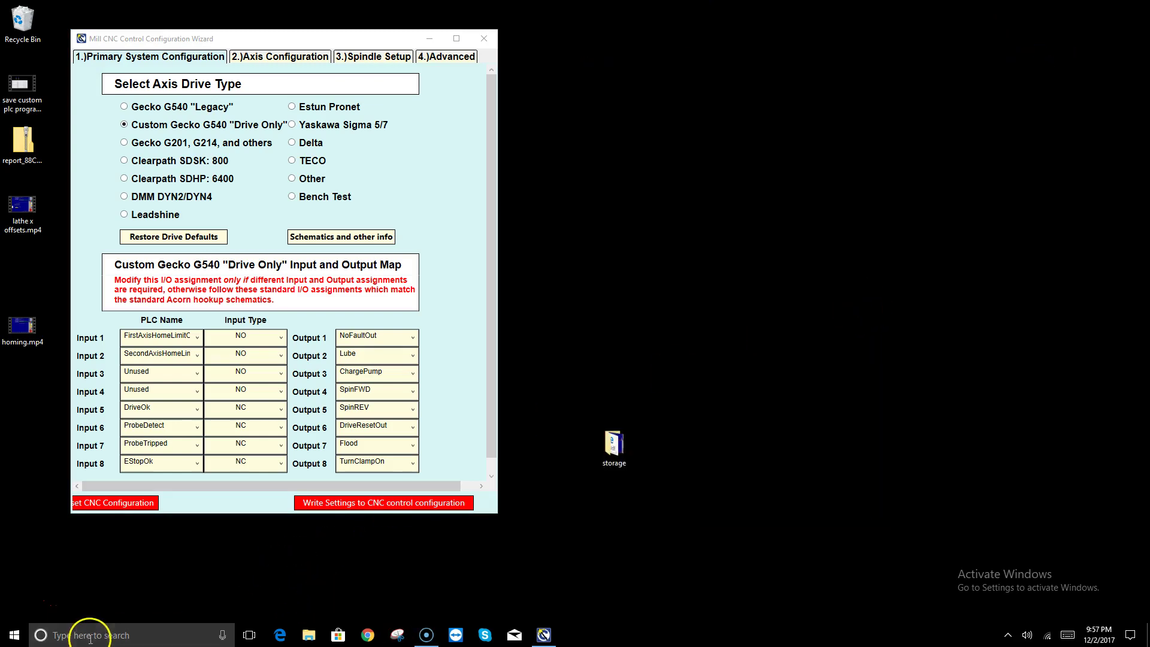
{"action": "left_click", "coordinate": [387, 638]}
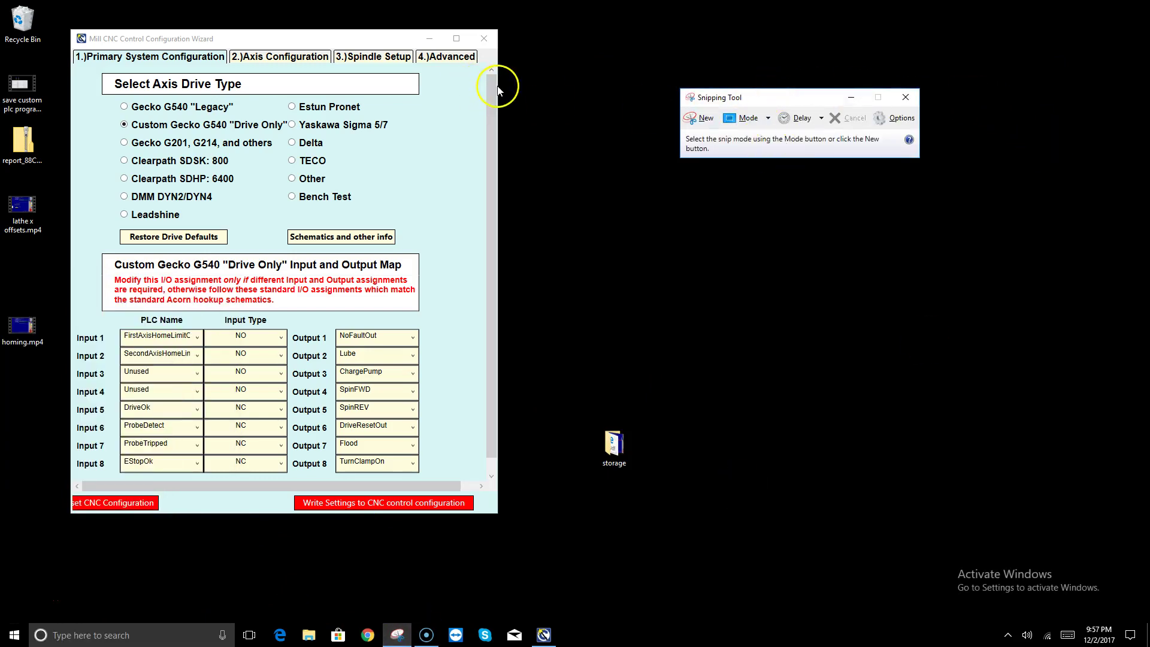
Widen the wizard window and stretch it taller to show its buttons.
{"action": "left_click", "coordinate": [499, 56]}
{"action": "left_click_drag", "start_coordinate": [499, 56], "coordinate": [577, 55]}
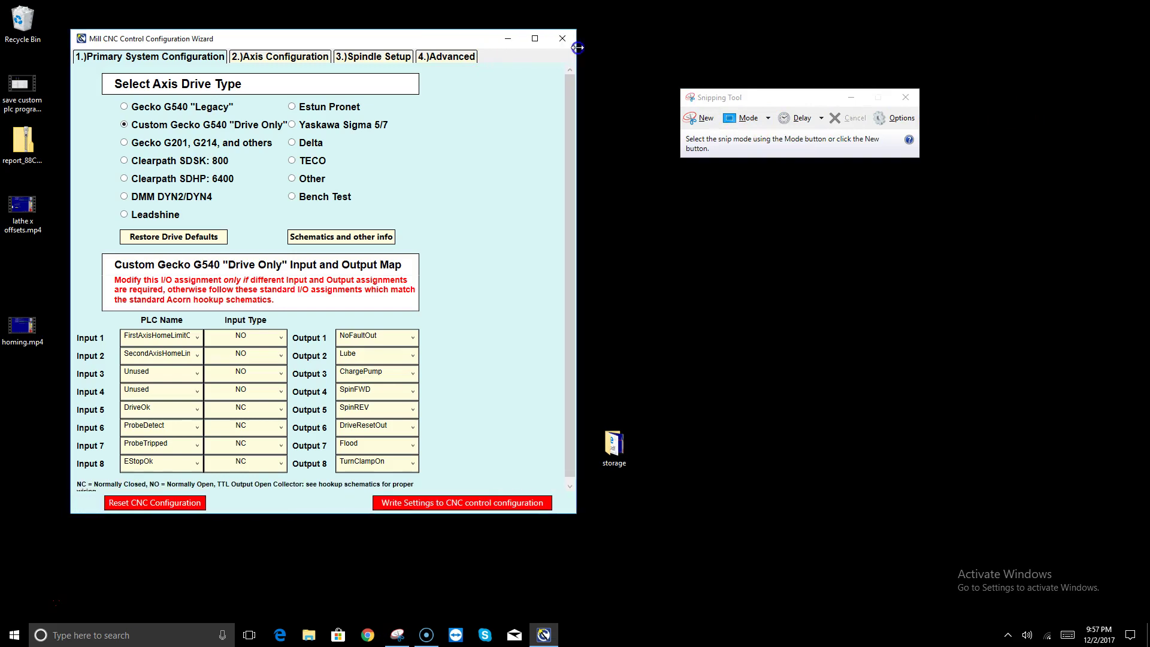
{"action": "left_click_drag", "start_coordinate": [358, 30], "coordinate": [359, 15]}
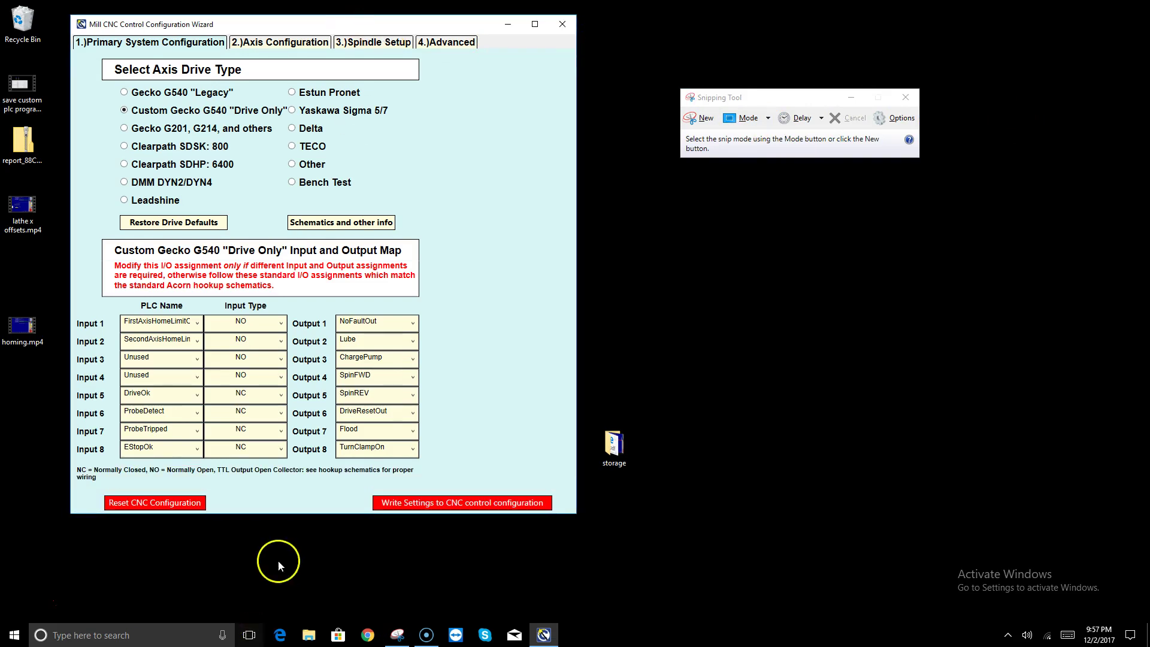
{"action": "left_click_drag", "start_coordinate": [307, 518], "coordinate": [308, 563]}
Show the 2.)Axis Configuration page and snip the entire wizard window.
{"action": "left_click", "coordinate": [278, 45]}
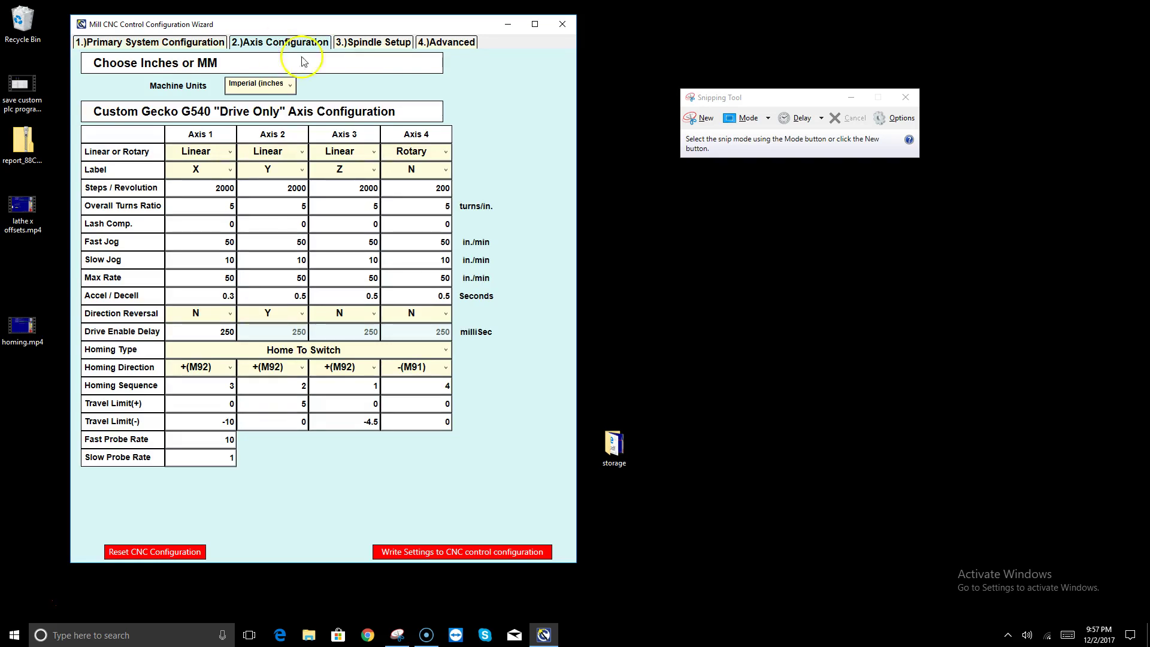
{"action": "left_click", "coordinate": [707, 119]}
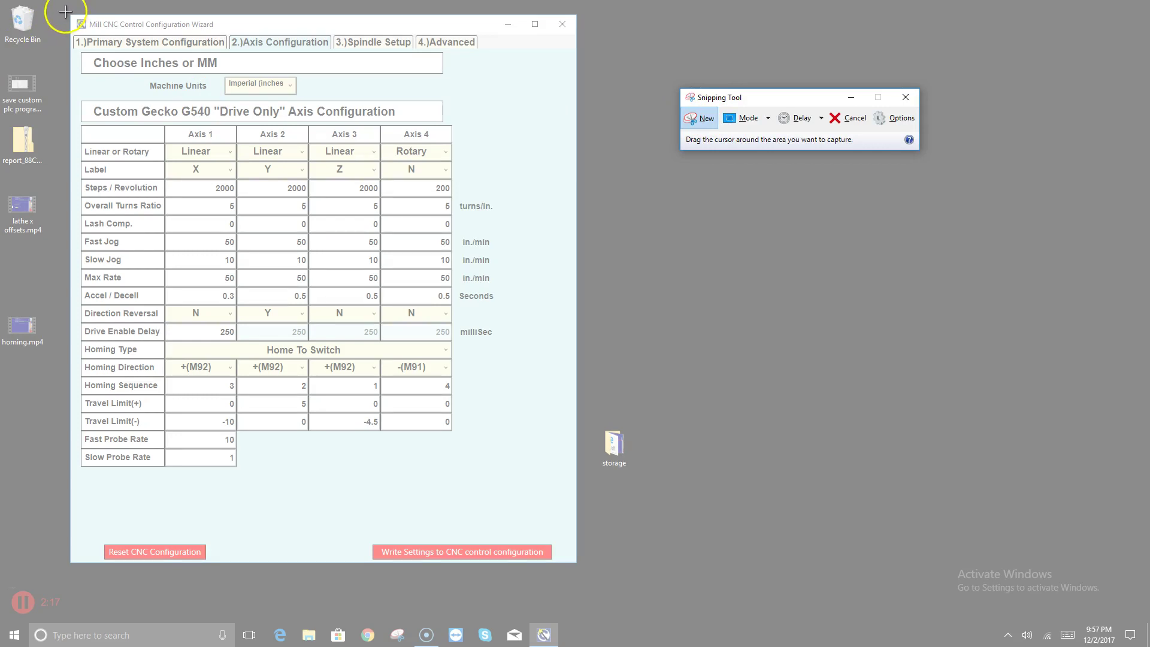
{"action": "left_click_drag", "start_coordinate": [65, 12], "coordinate": [589, 564]}
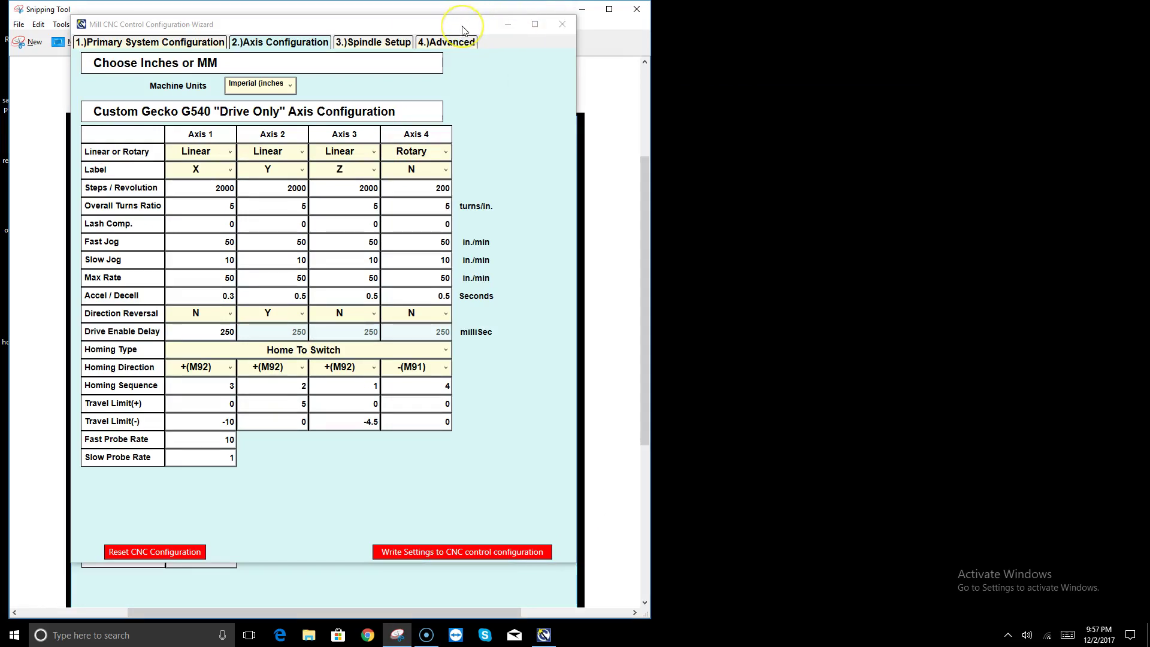
Bring the snip forward and loop the Linear or Rotary and Label rows in red.
{"action": "left_click", "coordinate": [508, 26]}
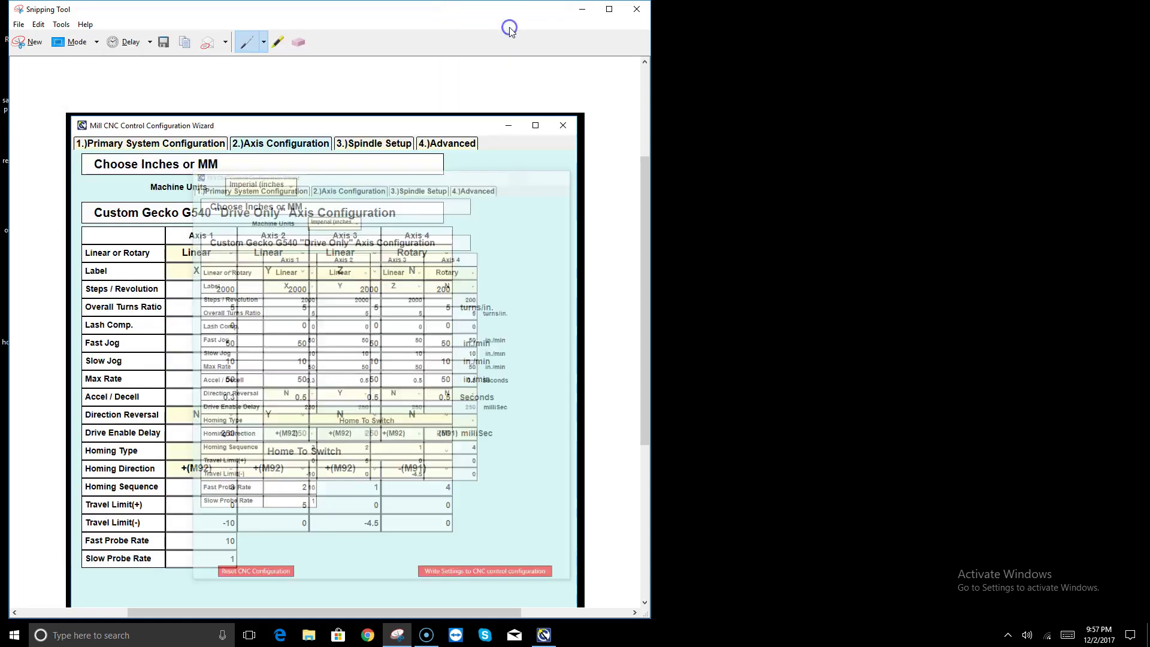
{"action": "left_click_drag", "start_coordinate": [516, 11], "coordinate": [698, 30]}
{"action": "left_click", "coordinate": [945, 7]}
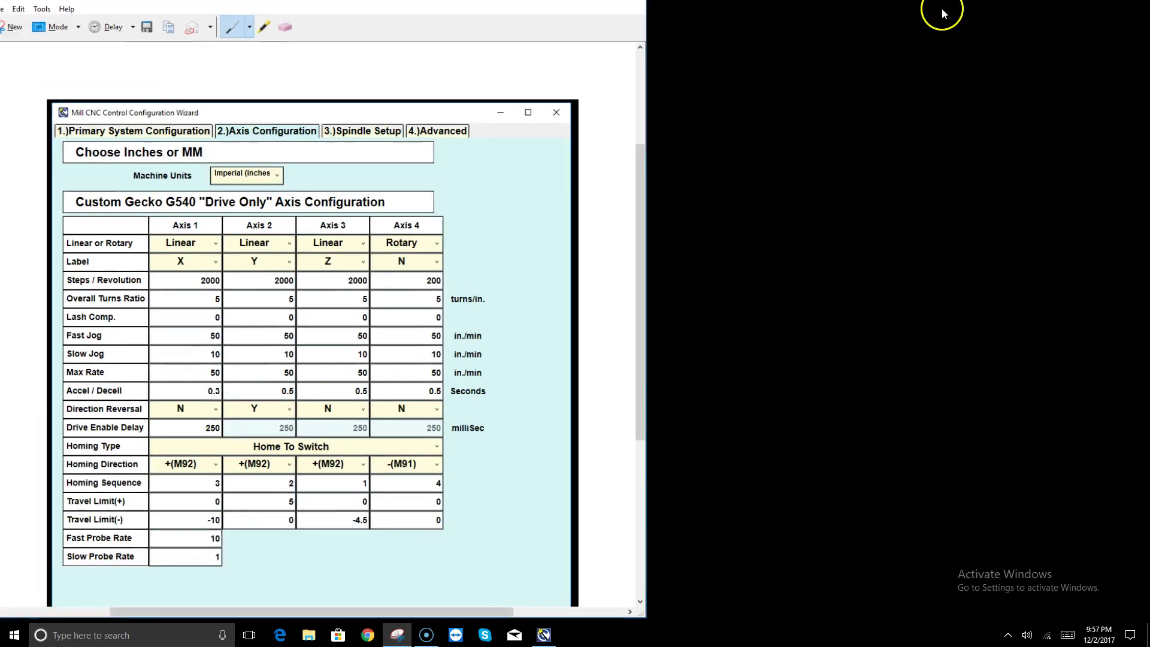
{"action": "left_click_drag", "start_coordinate": [470, 11], "coordinate": [567, 33]}
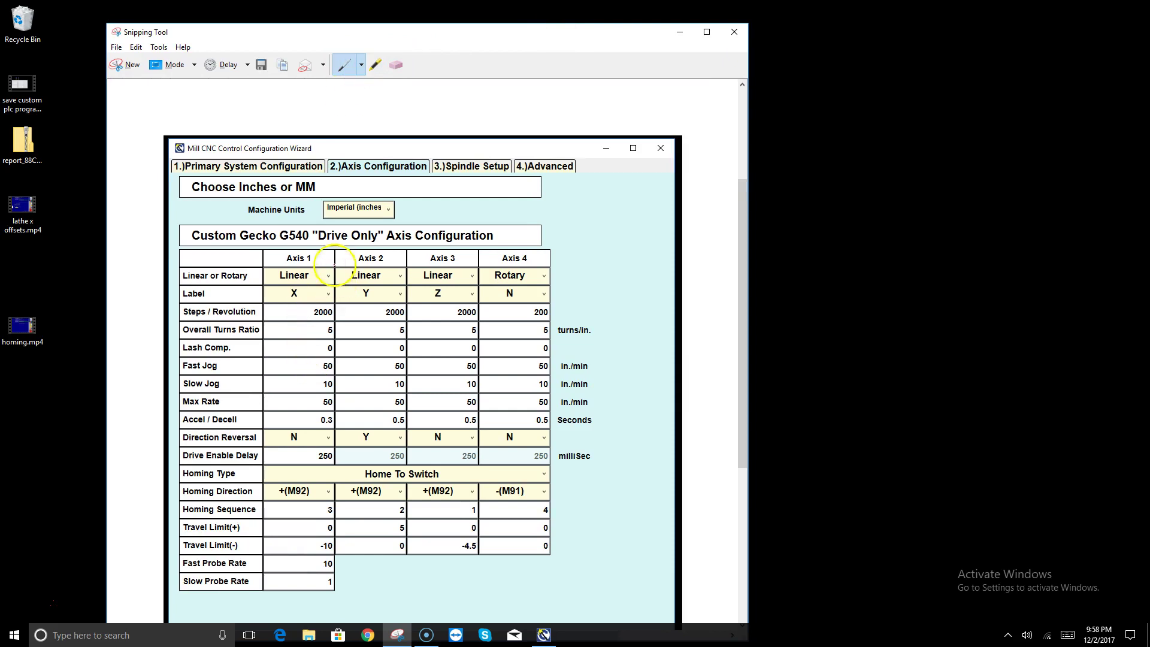
{"action": "mouse_move", "coordinate": [334, 263]}
{"action": "left_mouse_down"}
{"action": "mouse_move", "coordinate": [312, 341]}
{"action": "mouse_move", "coordinate": [227, 259]}
{"action": "left_mouse_up"}
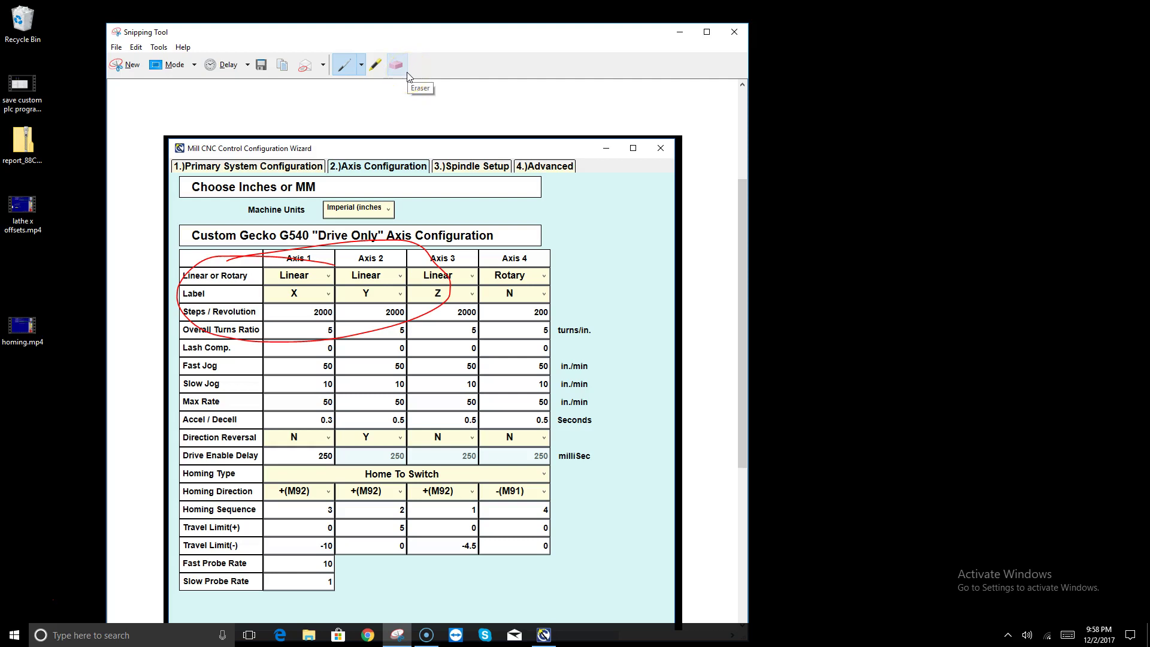
Erase the first loop, circle Home To Switch in red, and open Save As.
{"action": "left_click", "coordinate": [401, 63]}
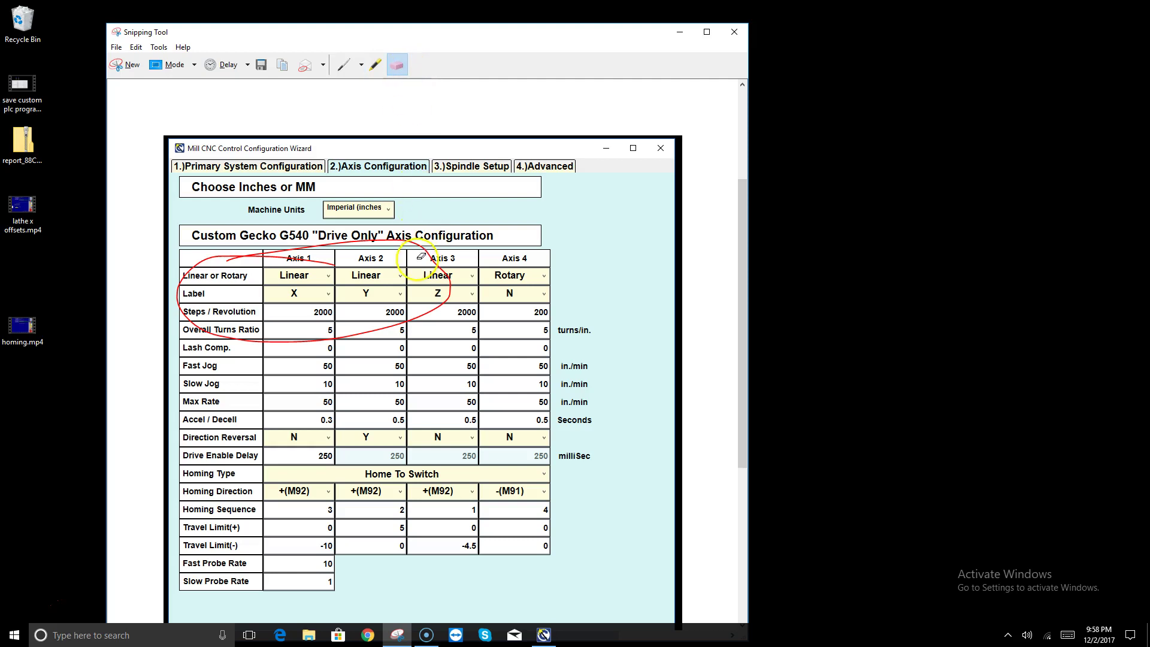
{"action": "left_click", "coordinate": [424, 259]}
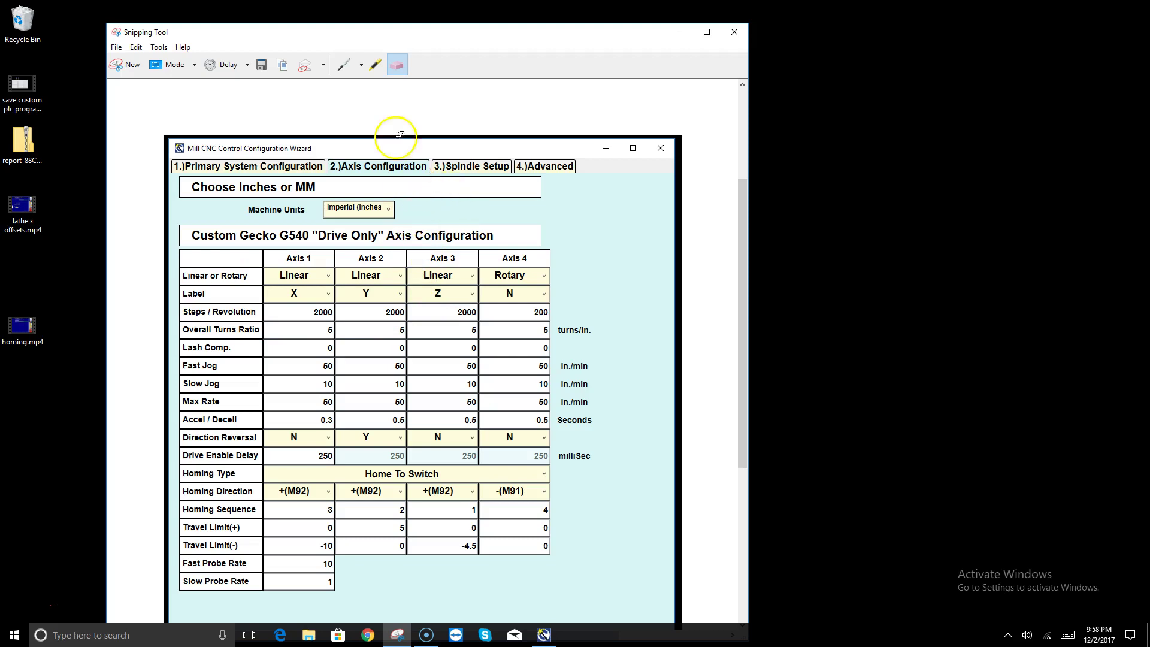
{"action": "left_click", "coordinate": [342, 67]}
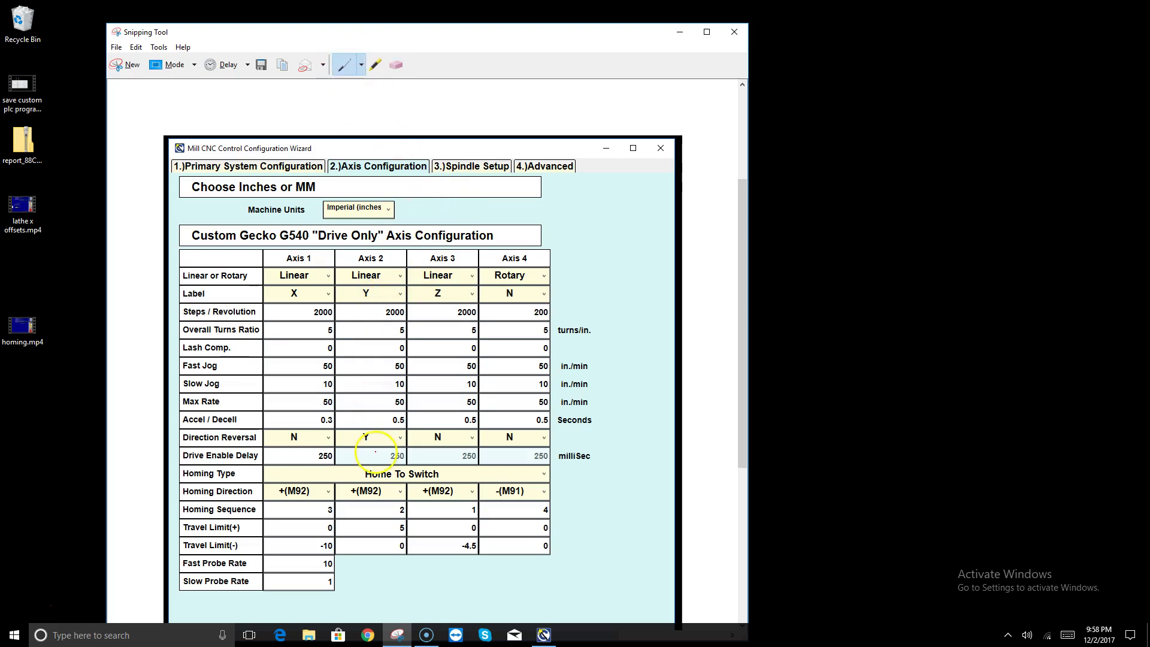
{"action": "mouse_move", "coordinate": [388, 460]}
{"action": "left_mouse_down"}
{"action": "mouse_move", "coordinate": [354, 468]}
{"action": "mouse_move", "coordinate": [499, 487]}
{"action": "mouse_move", "coordinate": [353, 462]}
{"action": "left_mouse_up"}
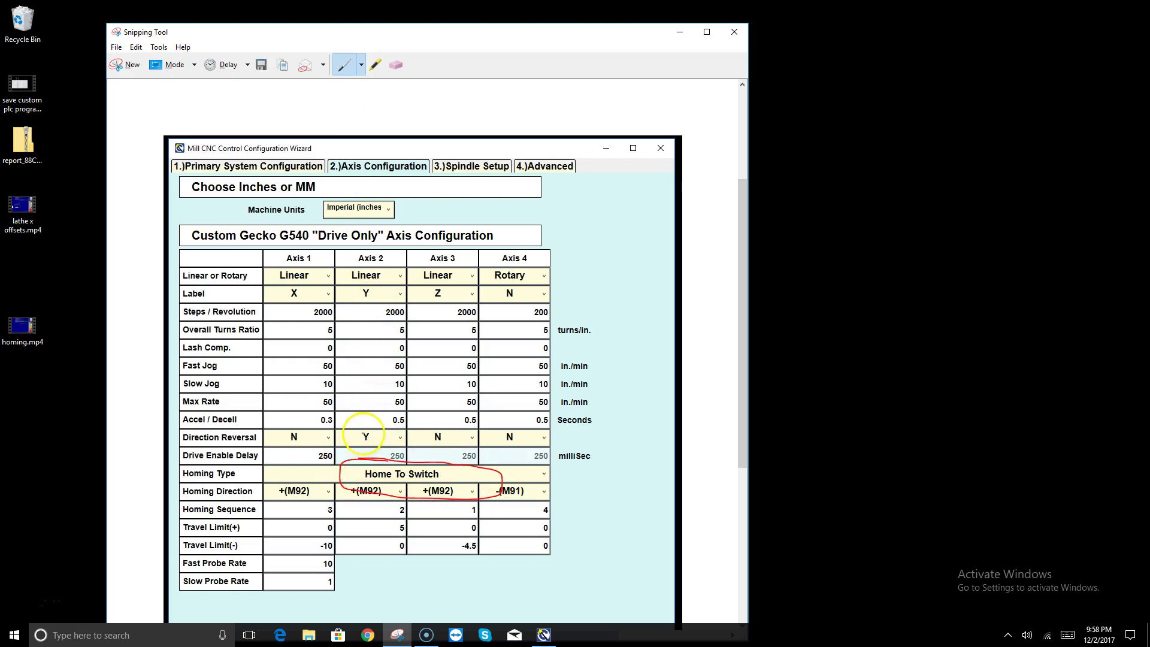
{"action": "left_click", "coordinate": [261, 64]}
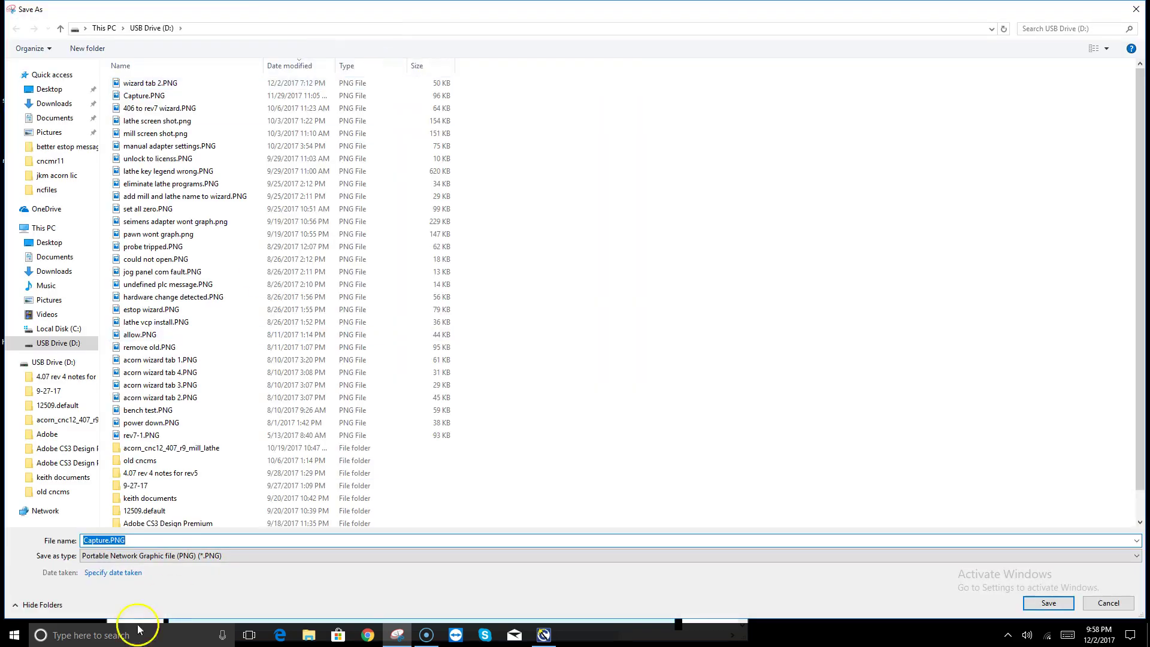
Save the snip to USB Drive (D:) as 'wizard tab 2' in PNG format.
{"action": "left_click", "coordinate": [119, 539]}
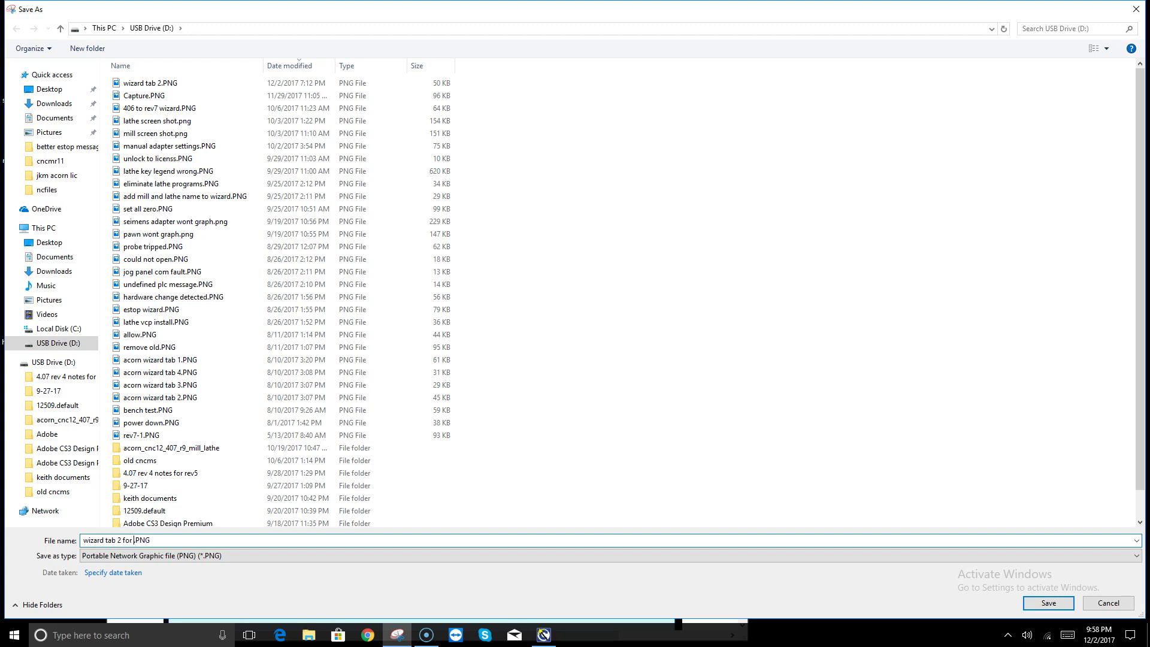
{"action": "left_click", "coordinate": [1043, 604]}
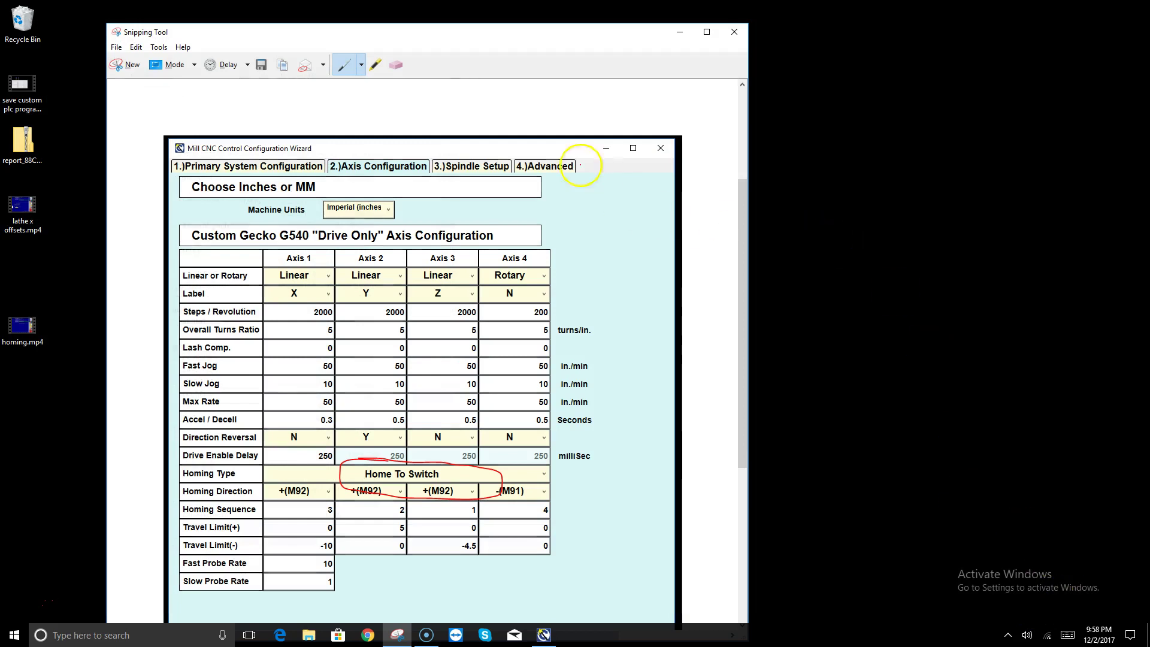
Move the Snipping Tool window toward the centre of the screen.
{"action": "left_click_drag", "start_coordinate": [435, 35], "coordinate": [635, 24]}
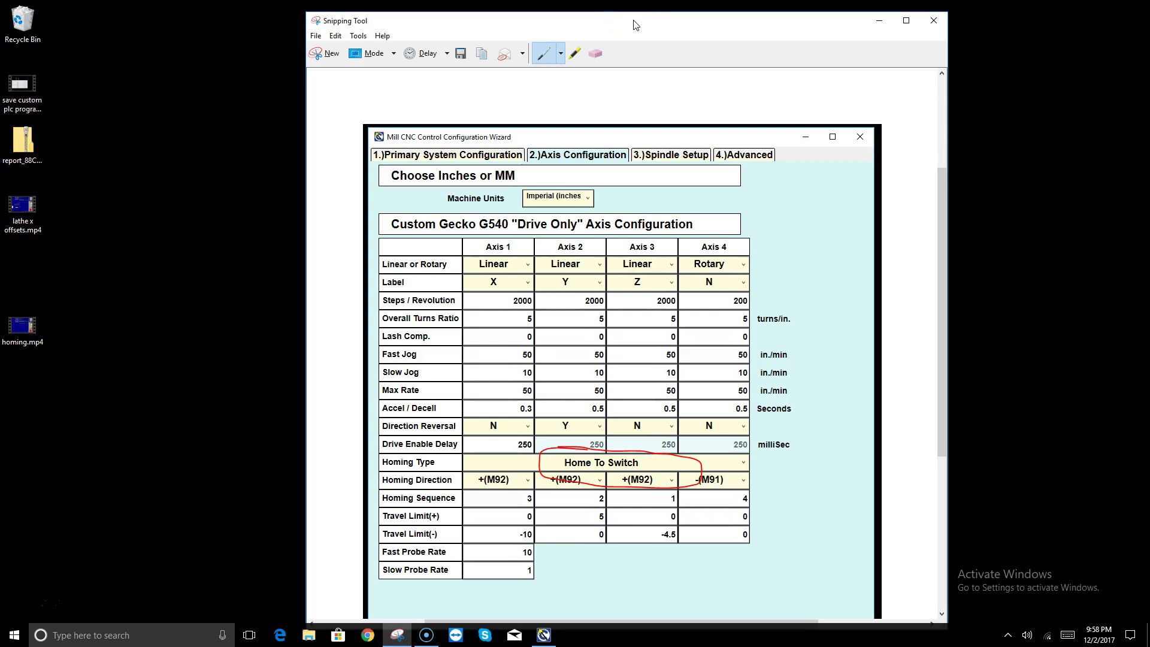
{"action": "left_click", "coordinate": [633, 24]}
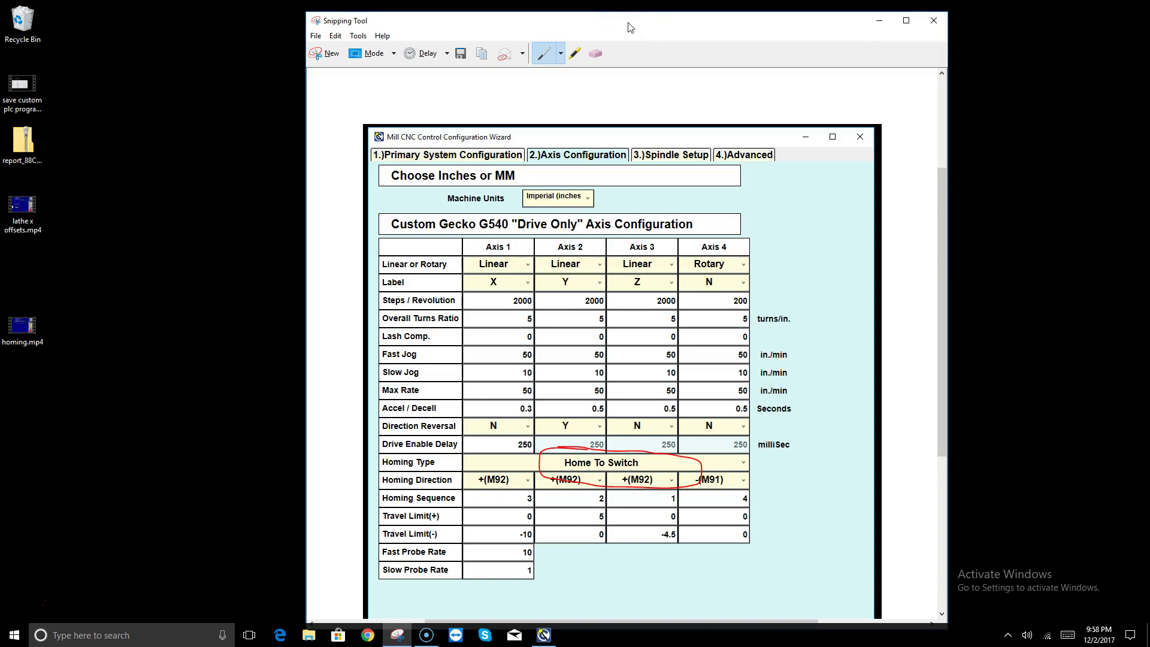